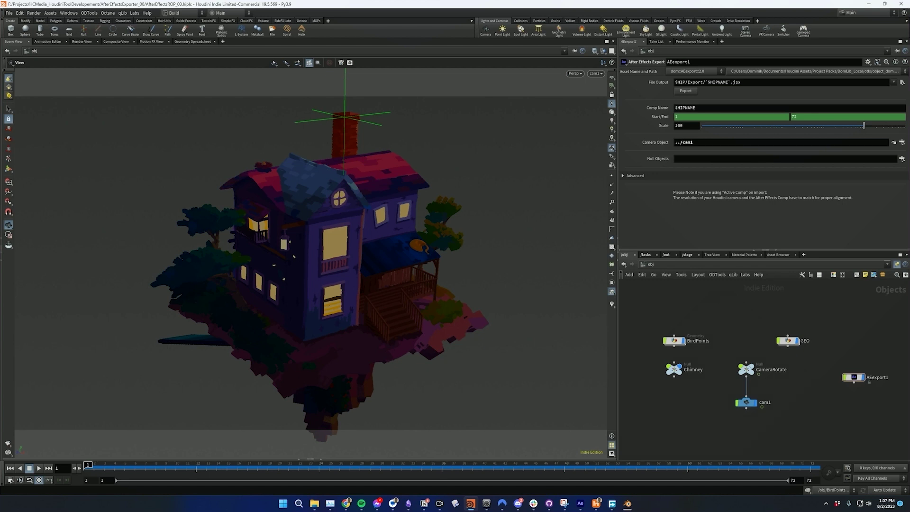
Consult the Houdini 2 AE tool page, then select the AEexport1 node in Houdini
{"action": "key", "text": "alt+Tab"}
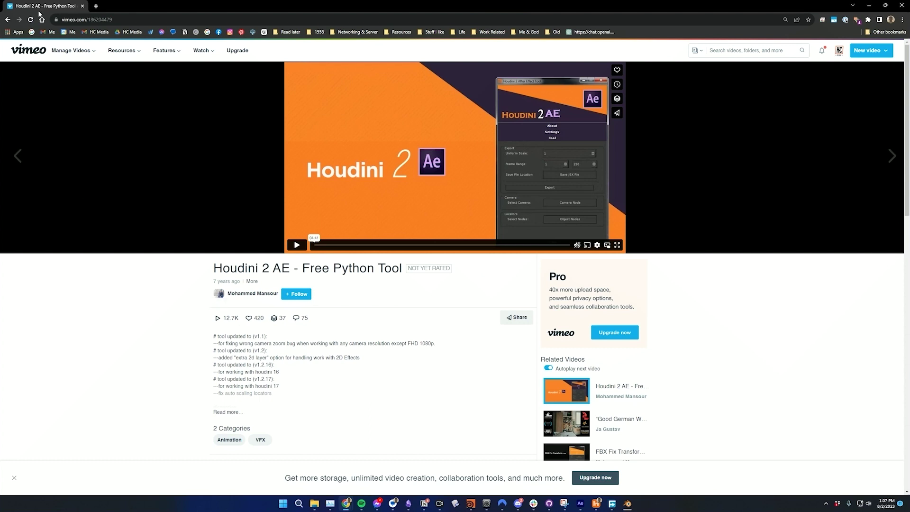
{"action": "key", "text": "alt+Tab"}
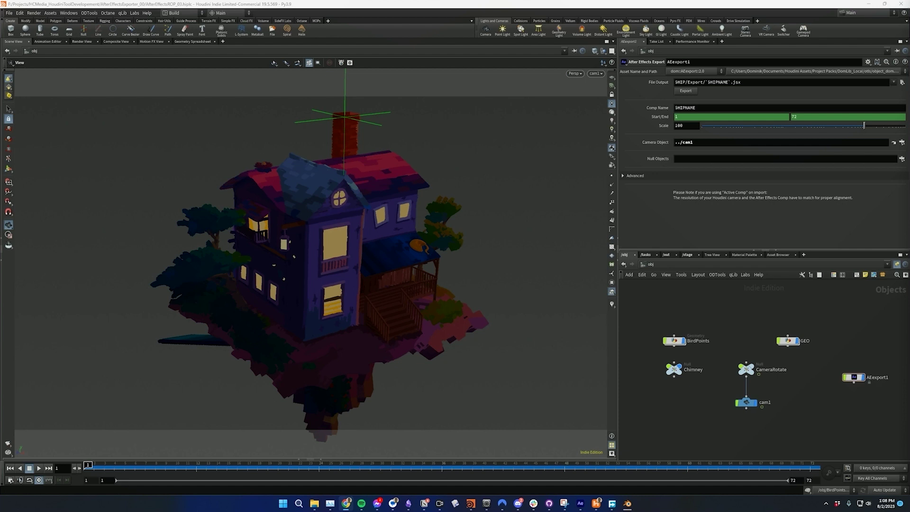
{"action": "left_click_drag", "start_coordinate": [831, 347], "coordinate": [869, 385]}
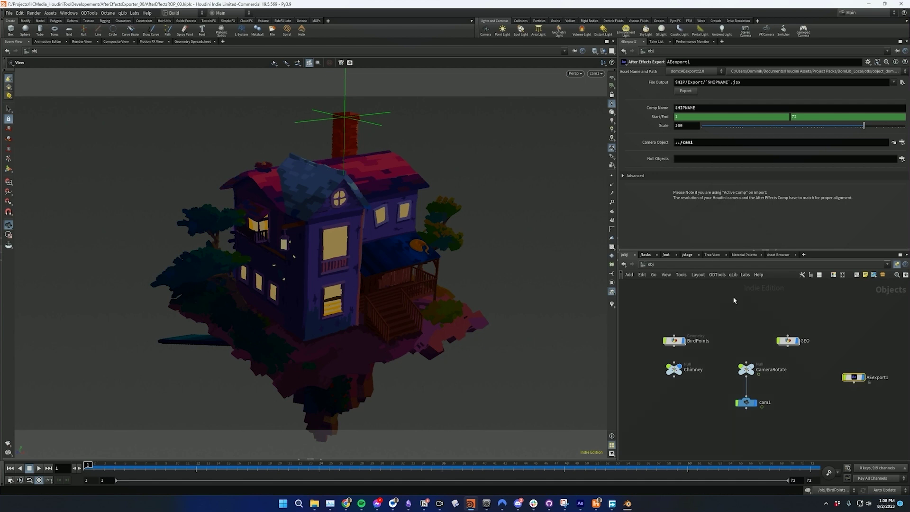
Review cam1 and the Chimney null, then uncheck Enable Point Objects and collapse Advanced
{"action": "left_click", "coordinate": [747, 402]}
{"action": "left_click_drag", "start_coordinate": [703, 405], "coordinate": [653, 355]}
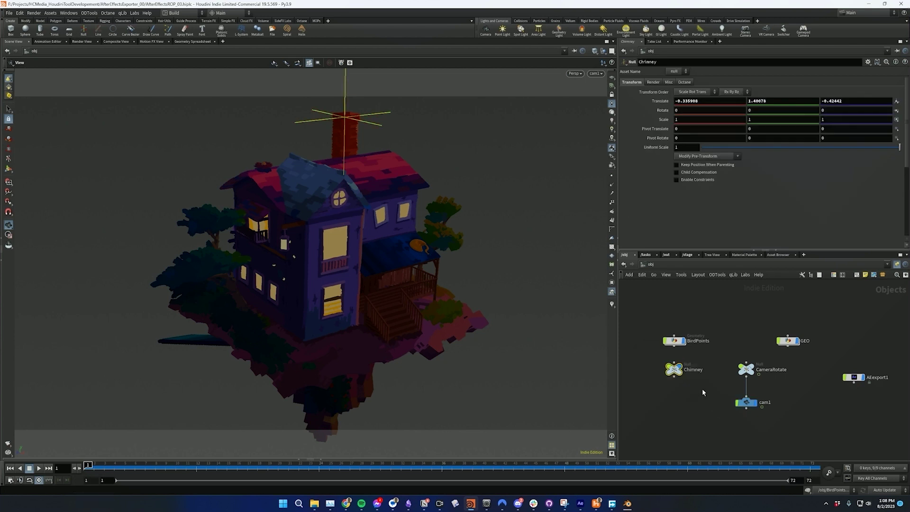
{"action": "left_click", "coordinate": [864, 378]}
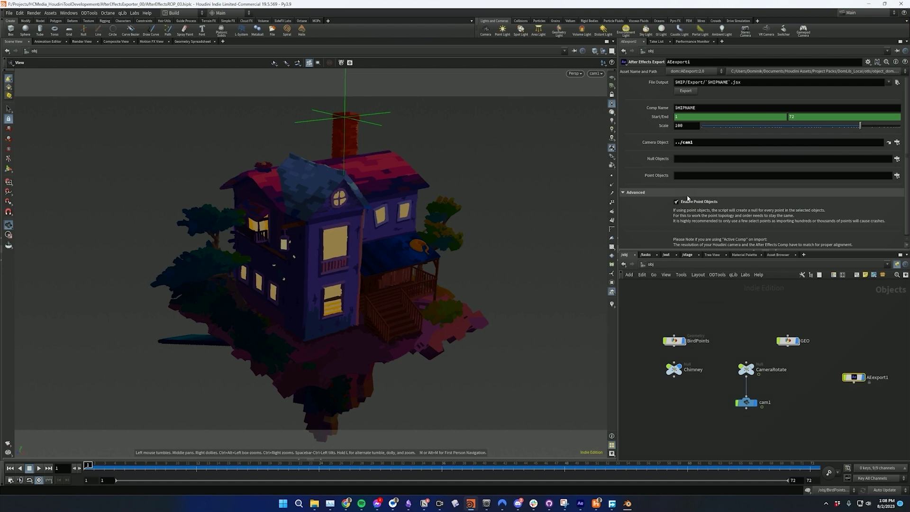
{"action": "left_click", "coordinate": [686, 200]}
{"action": "left_click", "coordinate": [683, 175]}
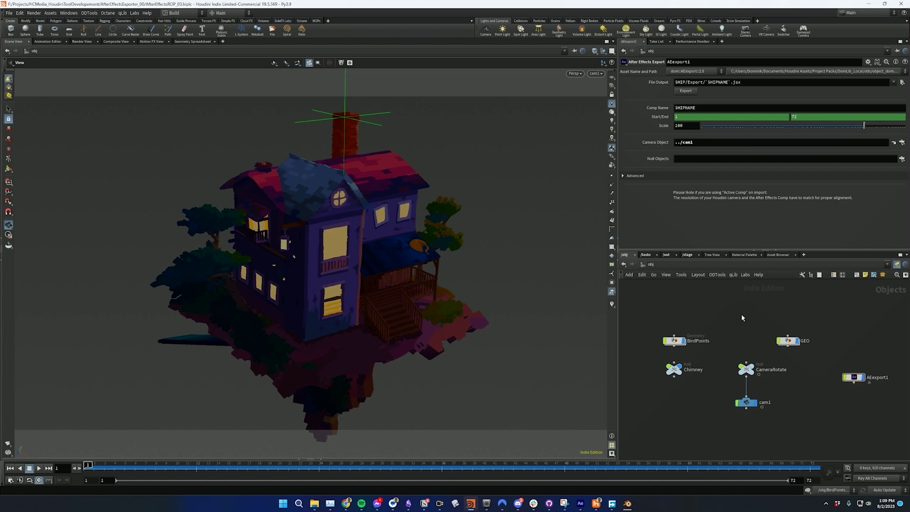
{"action": "left_click", "coordinate": [748, 403]}
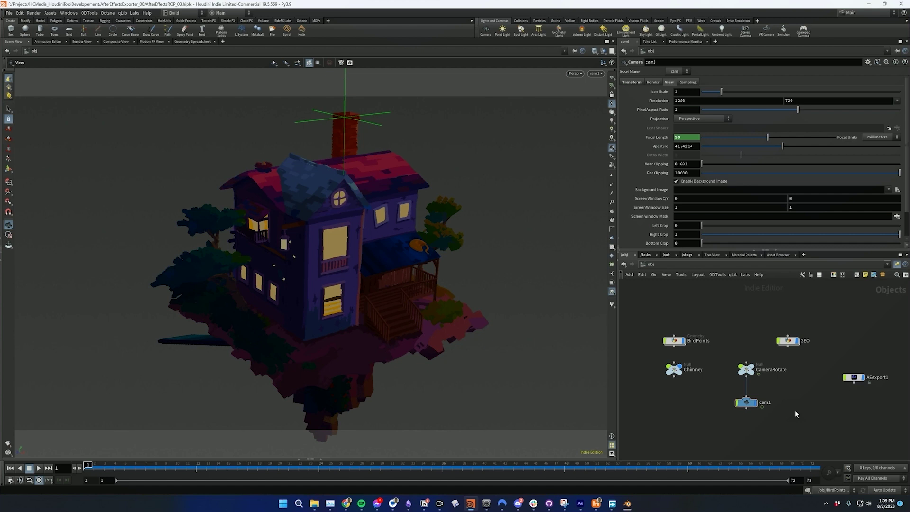
Delete the old AEexport1 node and place a new After Effects Export node in its place
{"action": "left_click", "coordinate": [854, 378]}
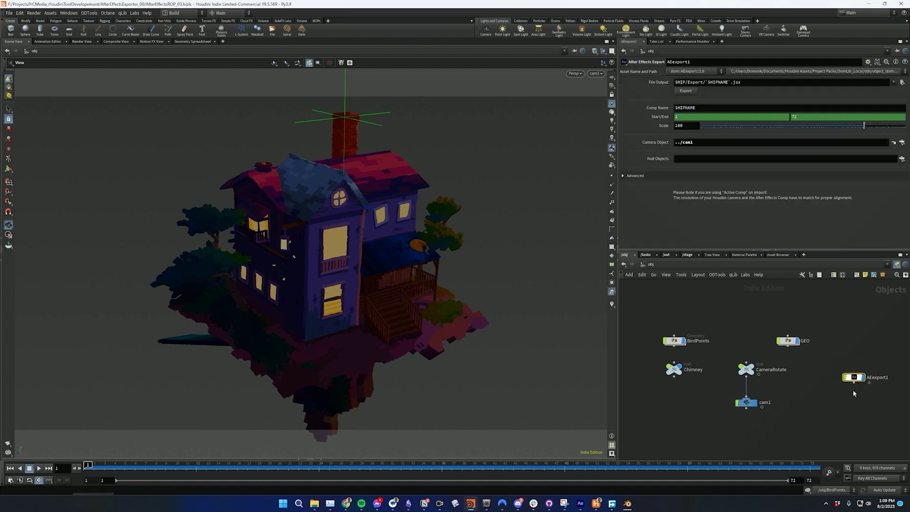
{"action": "key", "text": "Delete"}
{"action": "key", "text": "Tab"}
{"action": "type", "text": "export"}
{"action": "key", "text": "Return"}
{"action": "left_click", "coordinate": [835, 369]}
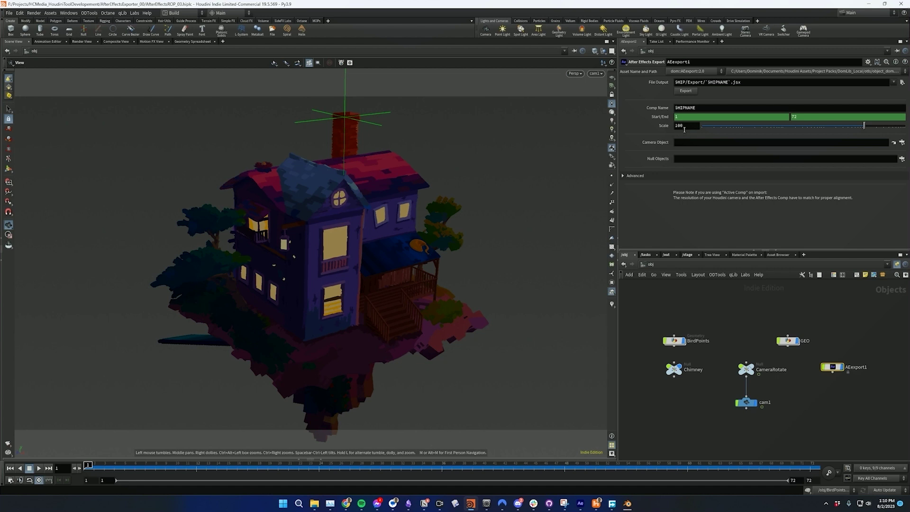
Save the scene, set Camera Object to cam1 and drop Chimney onto Null Objects
{"action": "key", "text": "ctrl+s"}
{"action": "left_click_drag", "start_coordinate": [746, 402], "coordinate": [691, 145]}
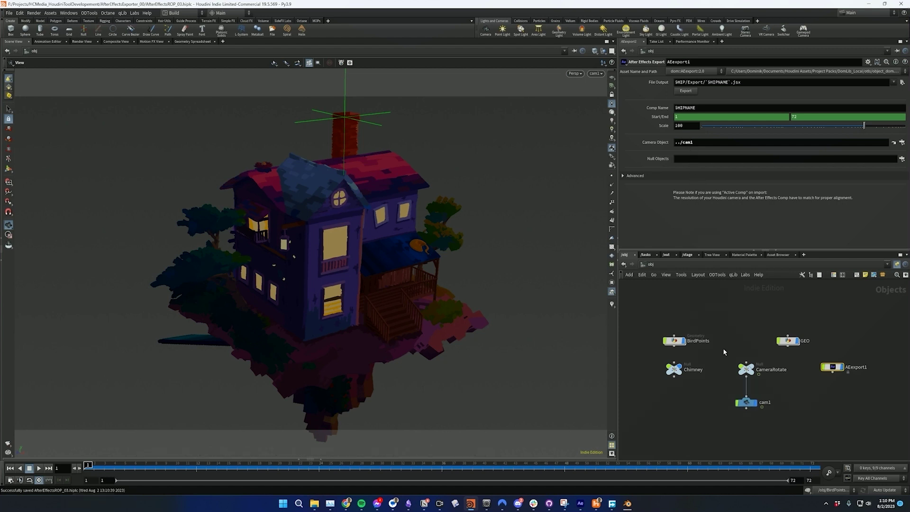
{"action": "left_click_drag", "start_coordinate": [674, 369], "coordinate": [681, 161]}
Pick CameraRotate and Chimney in the Null Objects chooser, then remove CameraRotate, leaving /obj/Chimney
{"action": "left_click", "coordinate": [903, 160]}
{"action": "key", "text": "shift"}
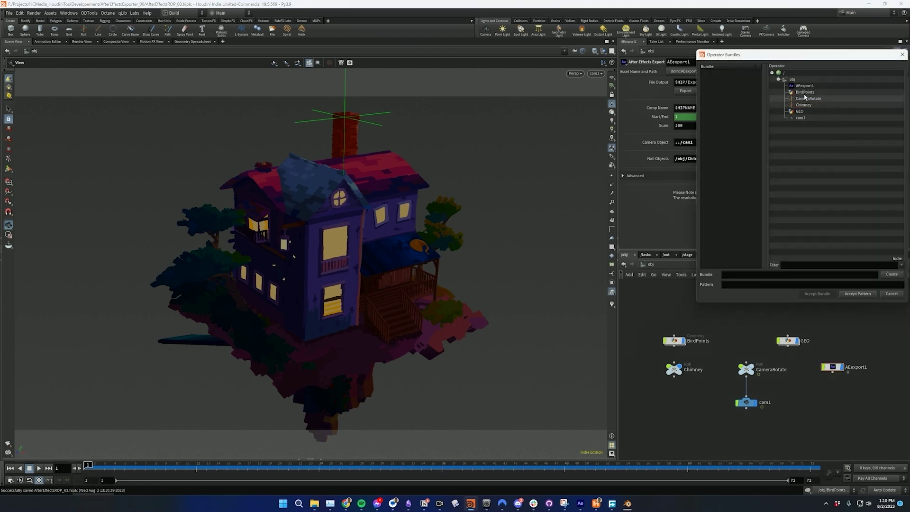
{"action": "left_click", "coordinate": [803, 105]}
{"action": "left_click", "coordinate": [809, 98], "text": "shift"}
{"action": "left_click", "coordinate": [858, 293]}
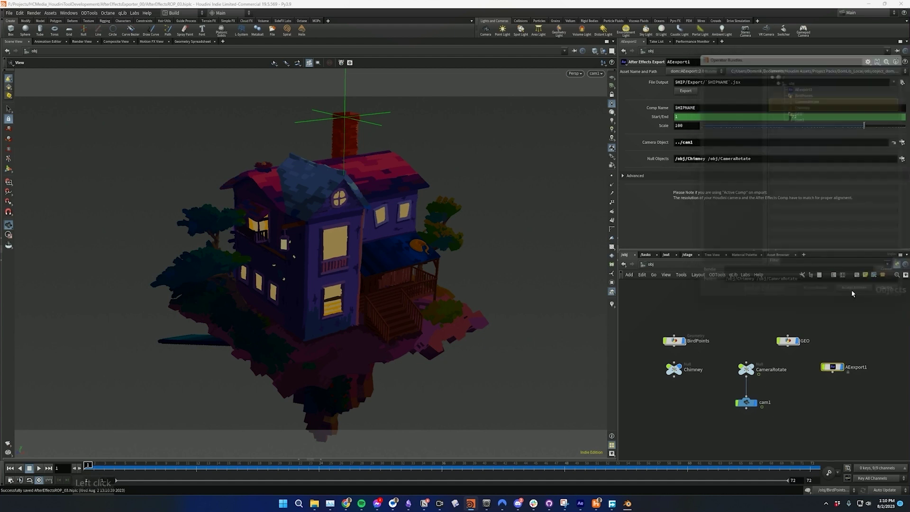
{"action": "left_click_drag", "start_coordinate": [752, 159], "coordinate": [704, 166]}
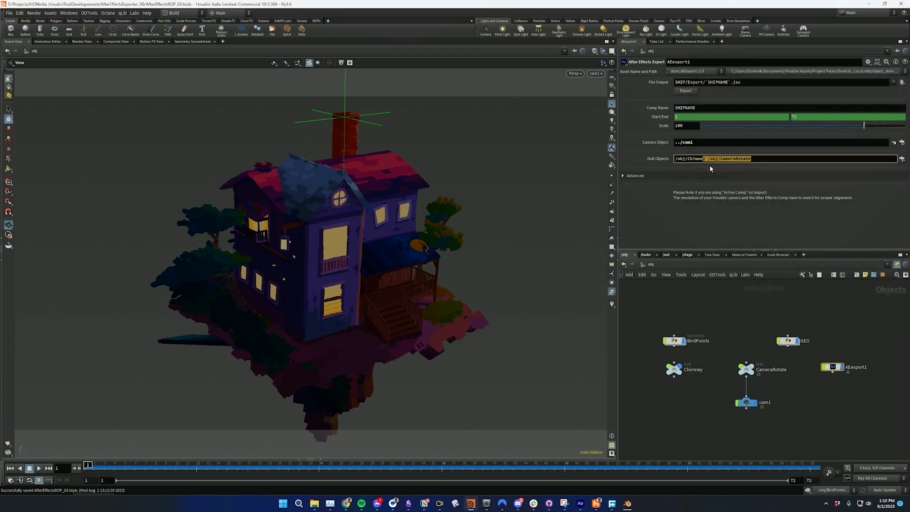
{"action": "key", "text": "BackSpace"}
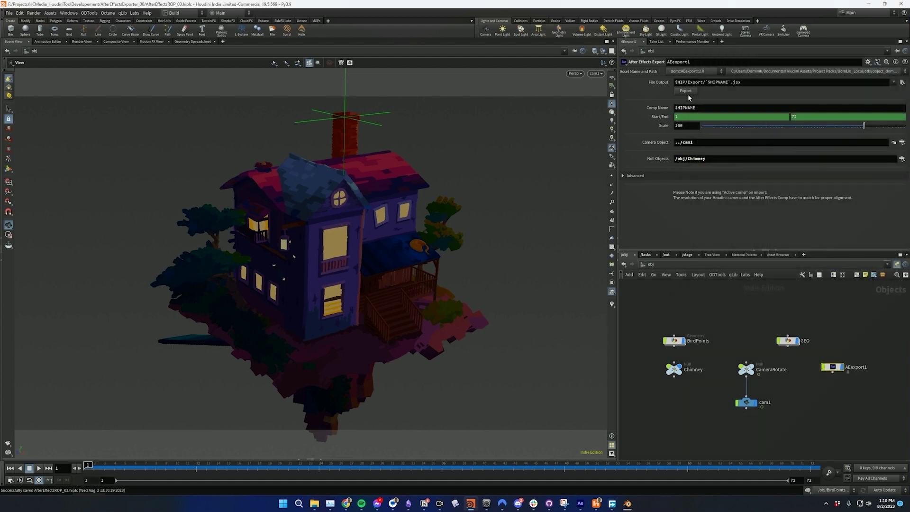
{"action": "key", "text": "Up"}
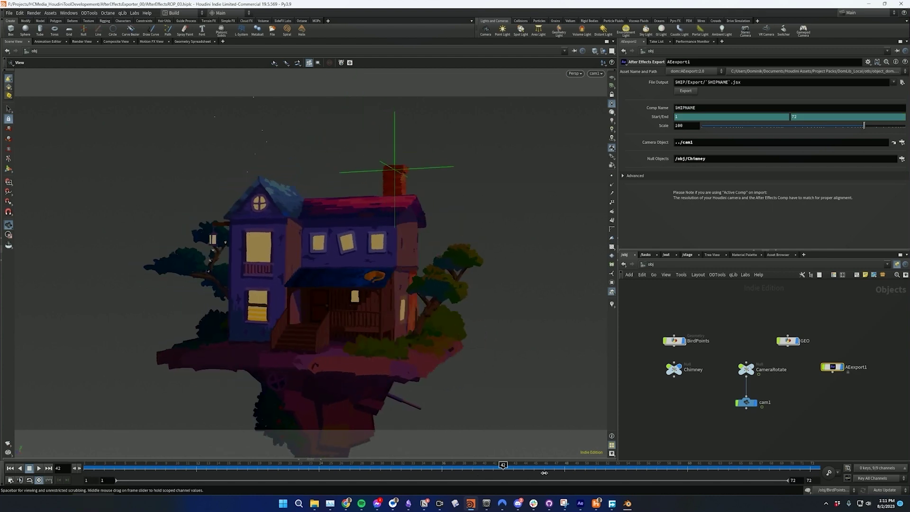
{"action": "left_click", "coordinate": [674, 340]}
{"action": "left_click", "coordinate": [331, 465]}
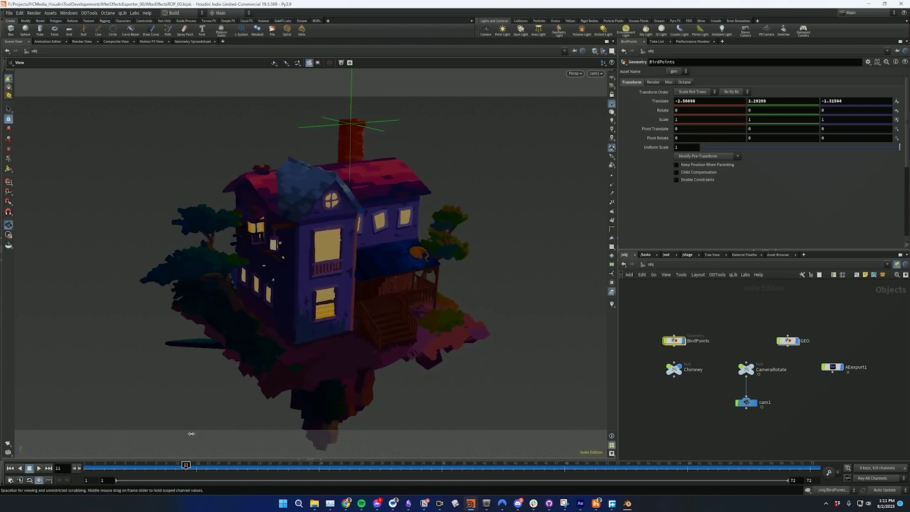
{"action": "left_click_drag", "start_coordinate": [669, 448], "coordinate": [597, 450]}
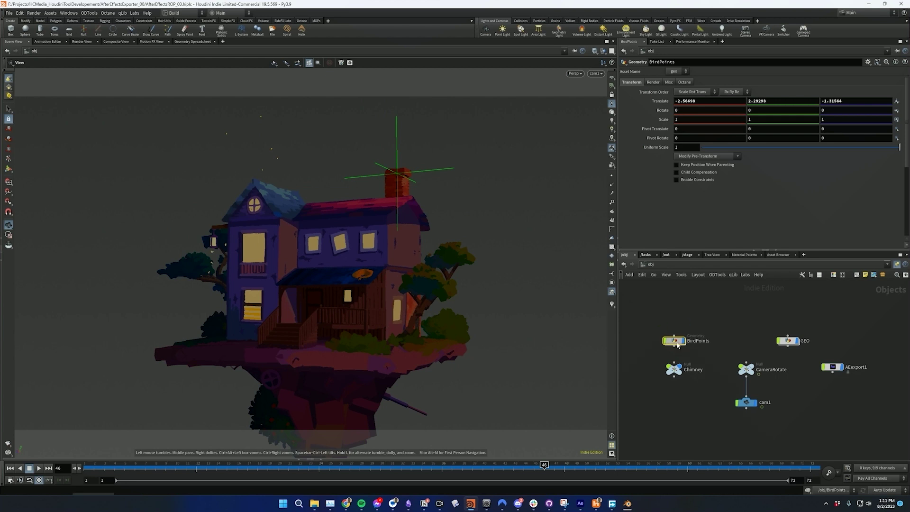
{"action": "double_click", "coordinate": [674, 341]}
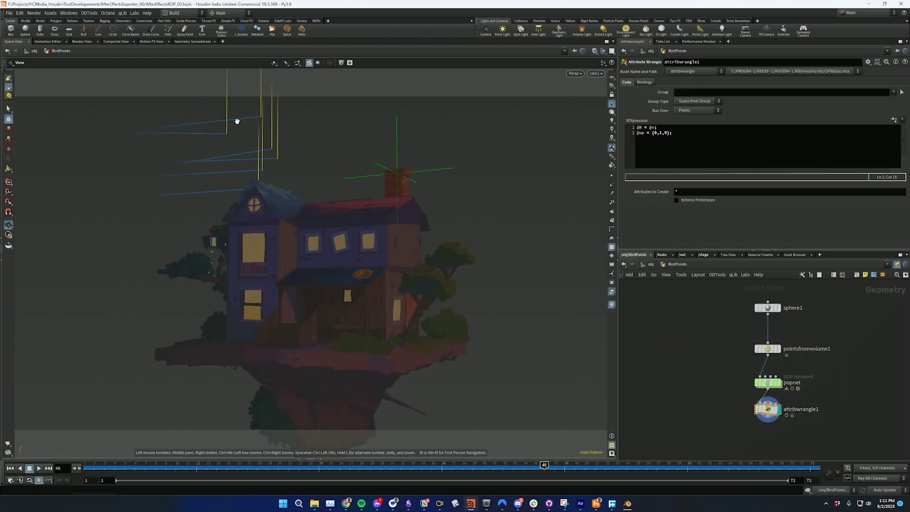
{"action": "left_click", "coordinate": [650, 264]}
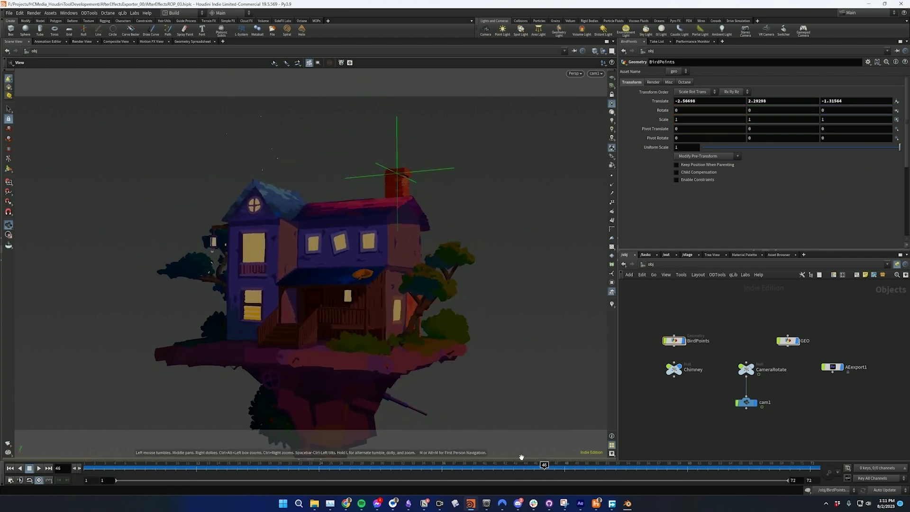
{"action": "left_click", "coordinate": [536, 466]}
{"action": "left_click_drag", "start_coordinate": [535, 466], "coordinate": [523, 466]}
On AEexport1, check Enable Point Objects and set BirdPoints as the Point Objects source
{"action": "left_click", "coordinate": [833, 367]}
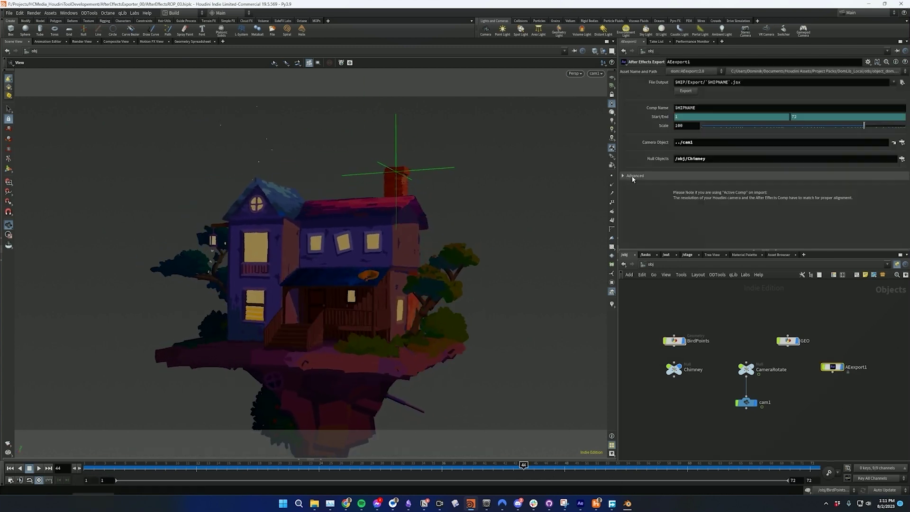
{"action": "left_click", "coordinate": [627, 176]}
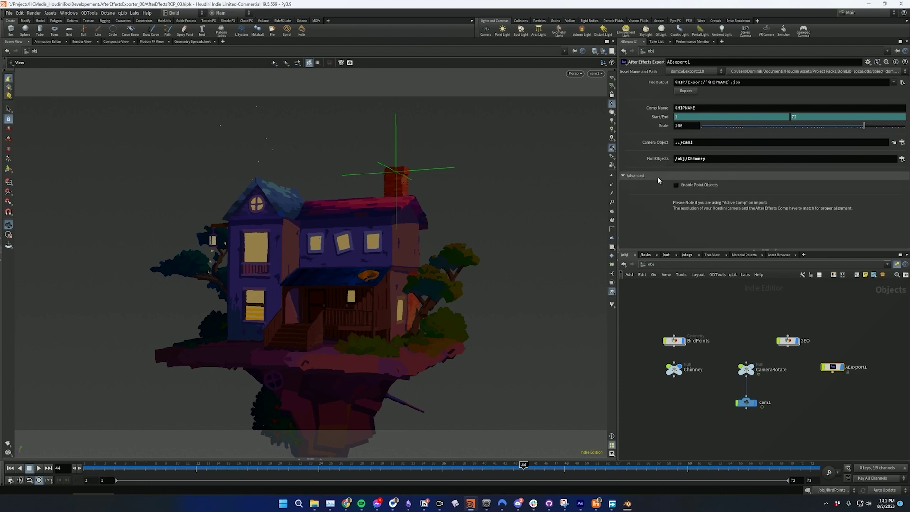
{"action": "left_click", "coordinate": [677, 185]}
{"action": "left_click_drag", "start_coordinate": [674, 341], "coordinate": [701, 181]}
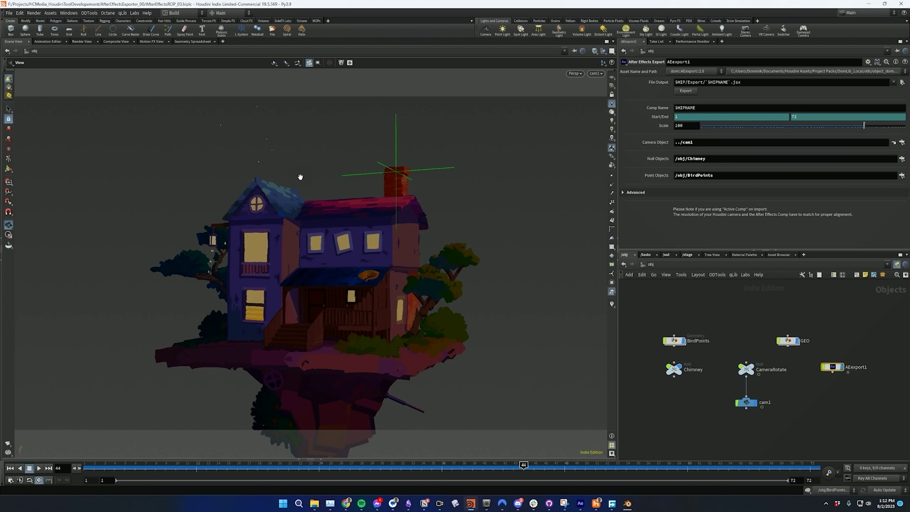
Review the Advanced note, collapse it, and export the After Effects script
{"action": "left_click", "coordinate": [635, 194]}
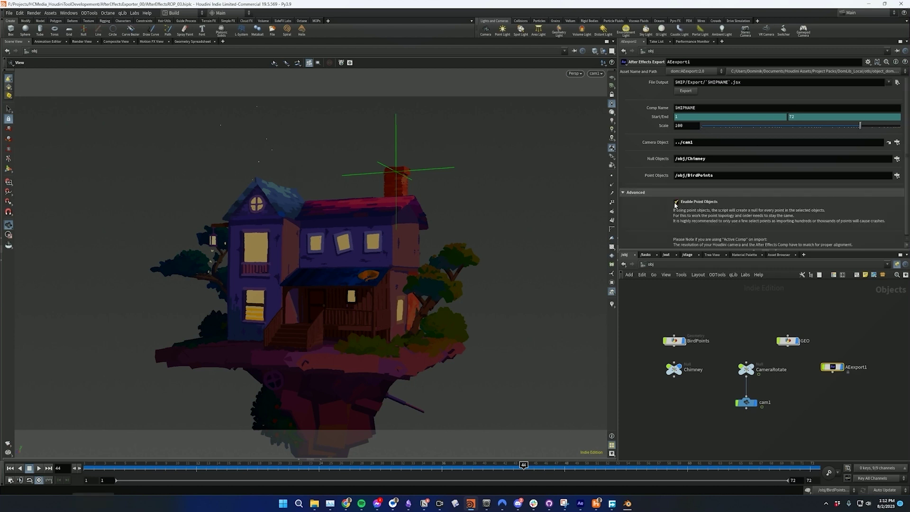
{"action": "left_click", "coordinate": [628, 193]}
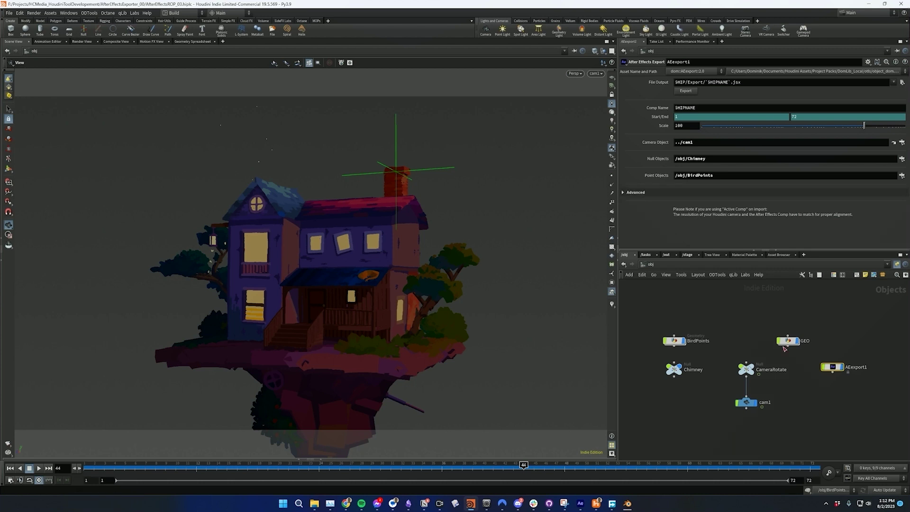
{"action": "left_click", "coordinate": [687, 91]}
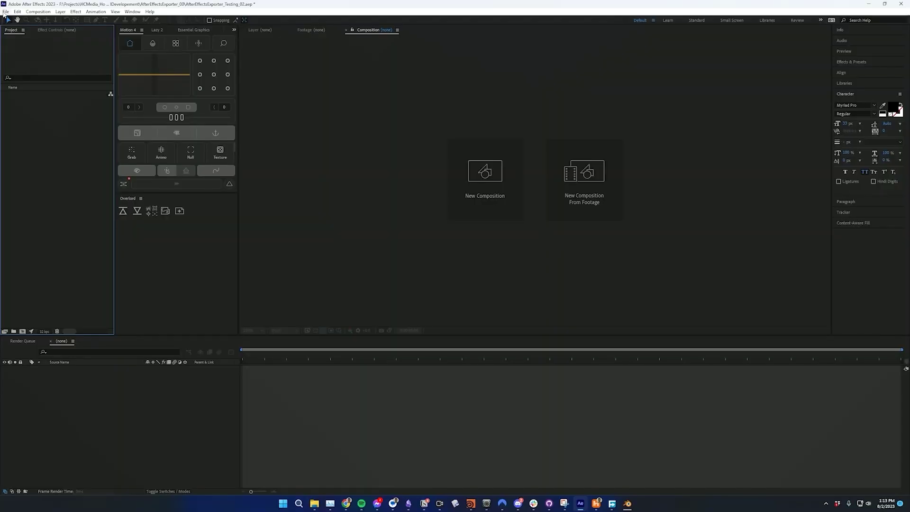
Run the newest exported .jsx via File > Scripts > Run Script File and import as New Comp
{"action": "left_click", "coordinate": [6, 11]}
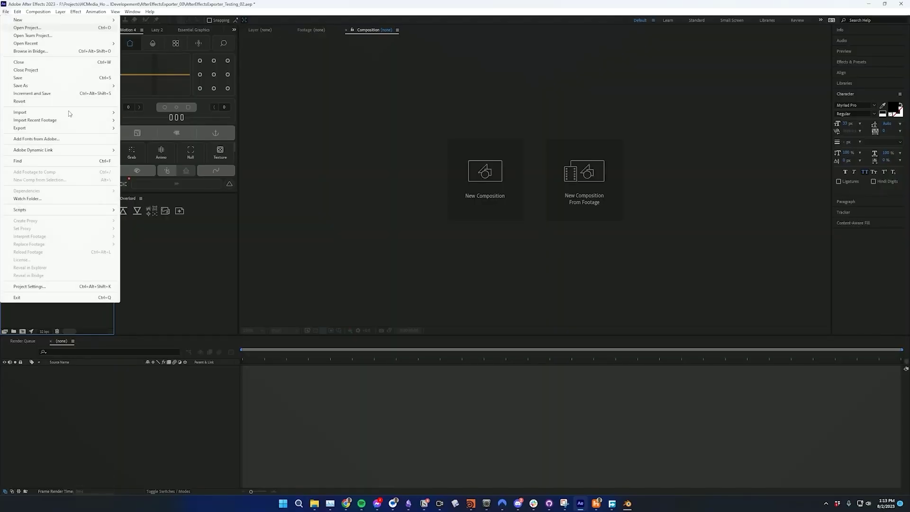
{"action": "left_click", "coordinate": [56, 210]}
{"action": "left_click", "coordinate": [175, 212]}
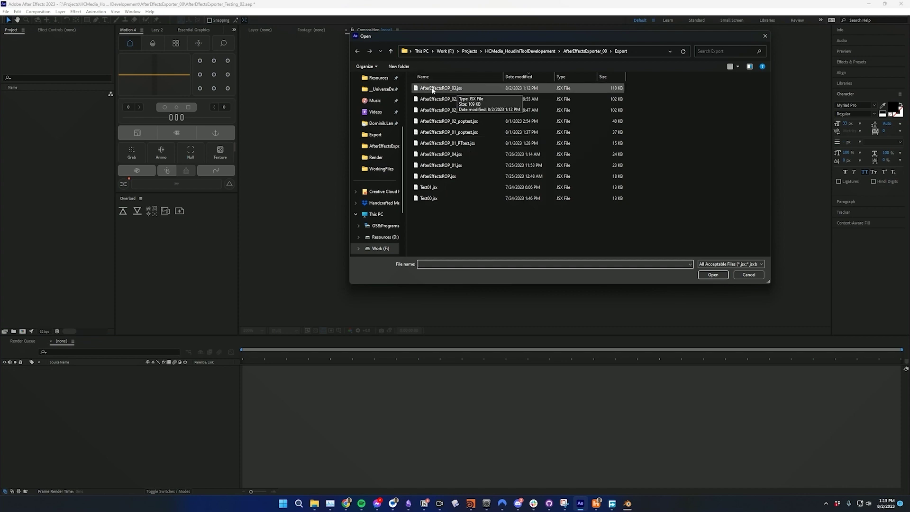
{"action": "double_click", "coordinate": [436, 89]}
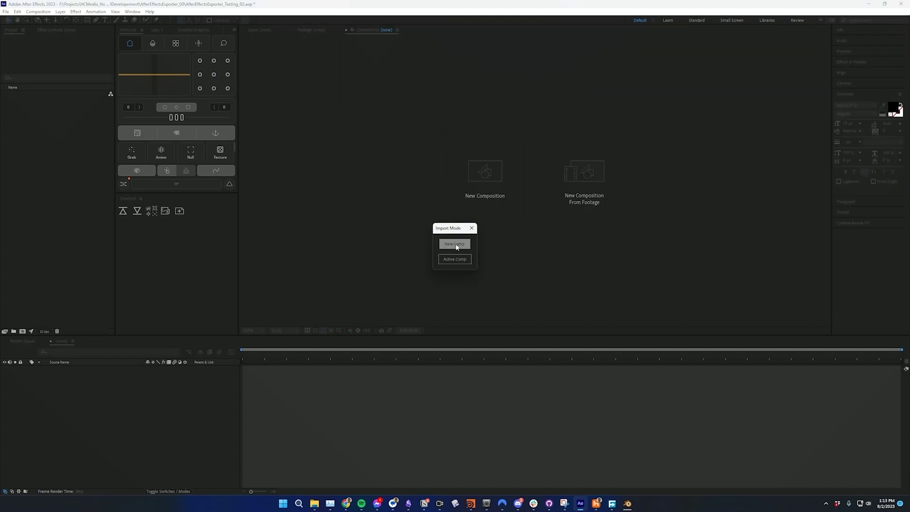
{"action": "left_click", "coordinate": [459, 259]}
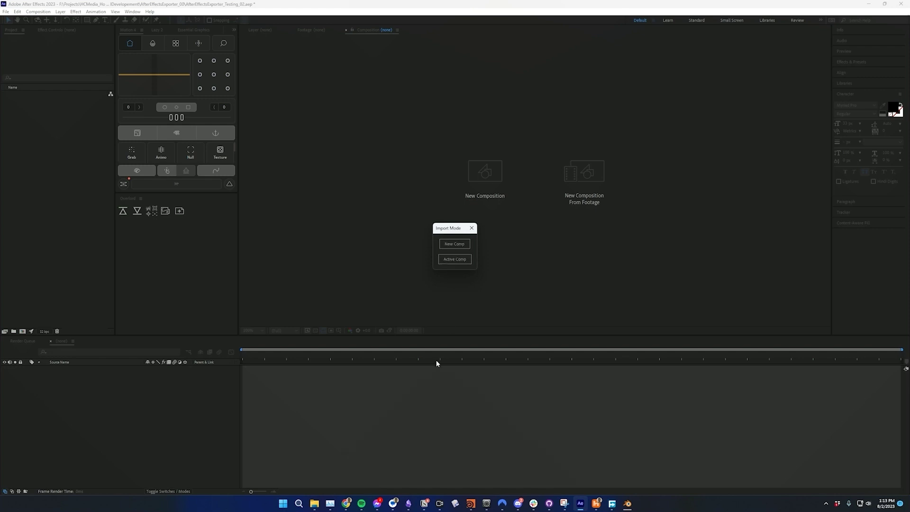
{"action": "left_click", "coordinate": [459, 244]}
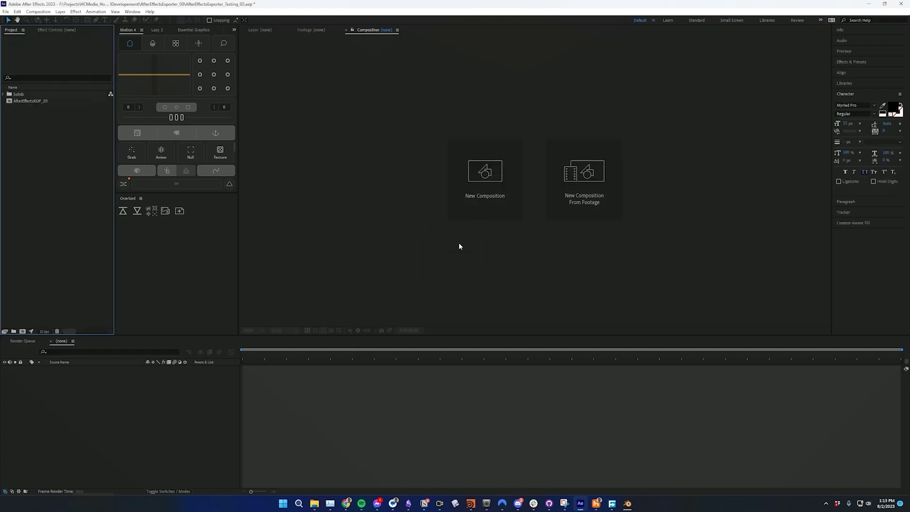
Open the AfterEffectsROP_03 comp and scrub the camera animation over the background plate
{"action": "double_click", "coordinate": [26, 99]}
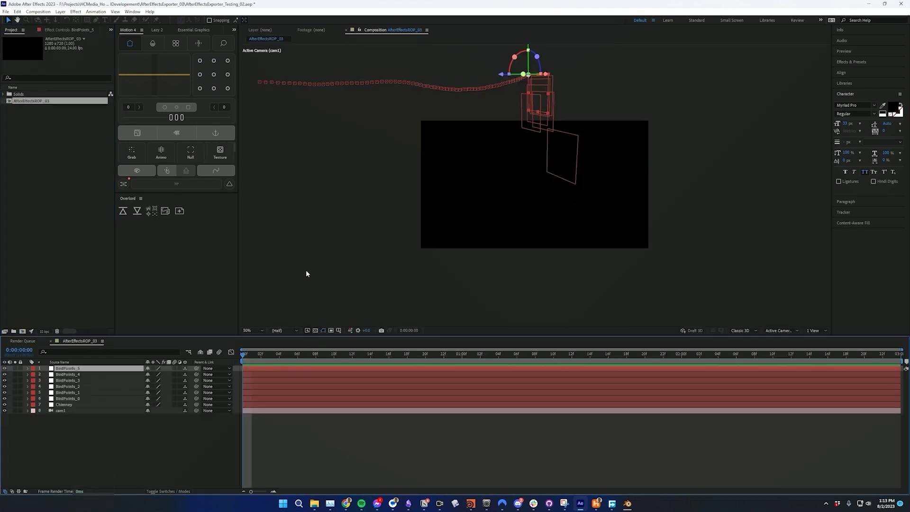
{"action": "left_click_drag", "start_coordinate": [264, 356], "coordinate": [563, 356]}
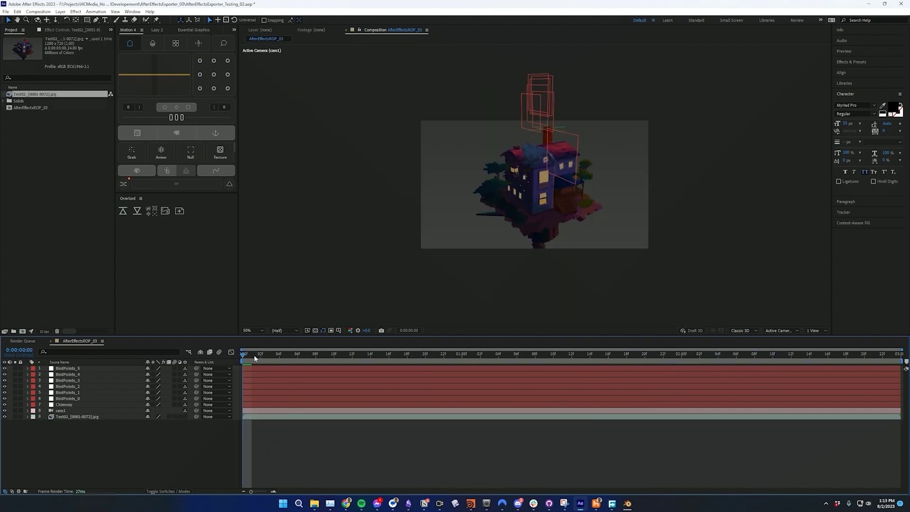
{"action": "left_click_drag", "start_coordinate": [255, 359], "coordinate": [352, 361]}
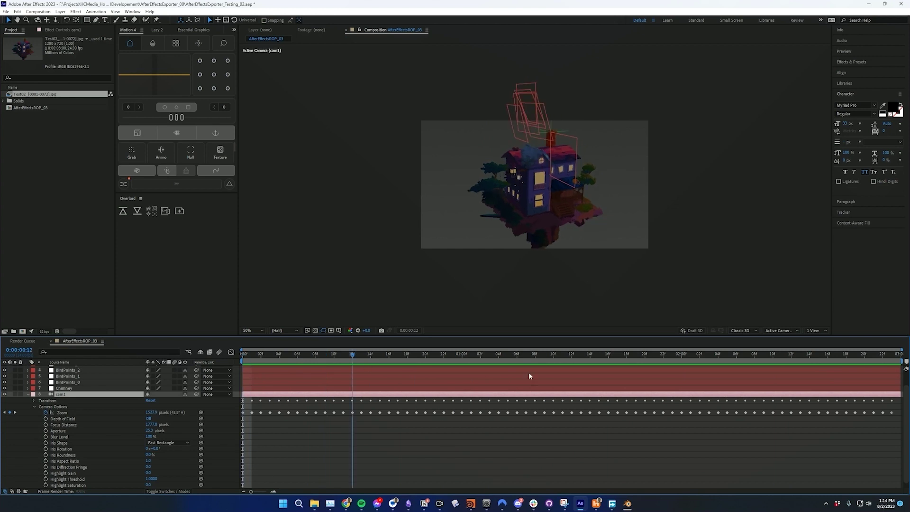
{"action": "left_click_drag", "start_coordinate": [568, 378], "coordinate": [252, 400]}
Delete the camera, Chimney and BirdPoints layers, keeping only the Test02_[0001-0072].jpg plate
{"action": "left_click", "coordinate": [28, 394]}
{"action": "key", "text": "Page_Down"}
{"action": "key", "text": "Page_Down"}
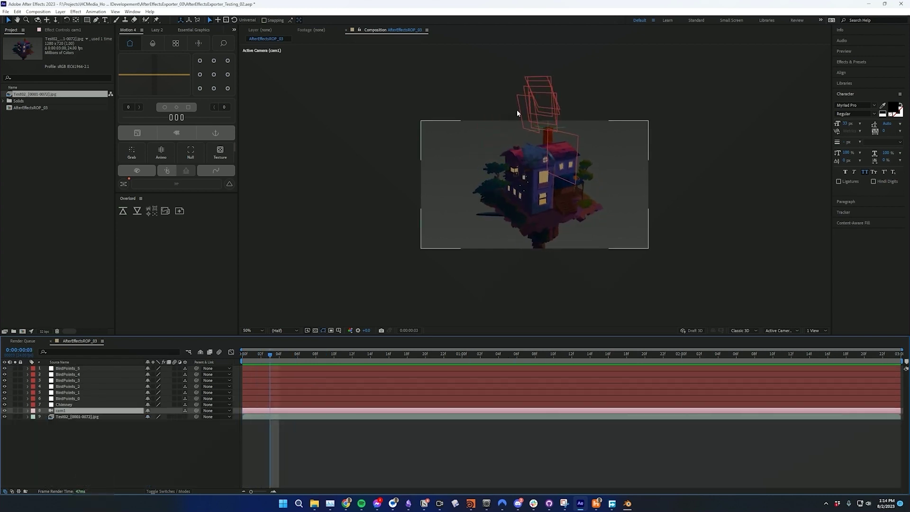
{"action": "left_click_drag", "start_coordinate": [269, 353], "coordinate": [474, 314]}
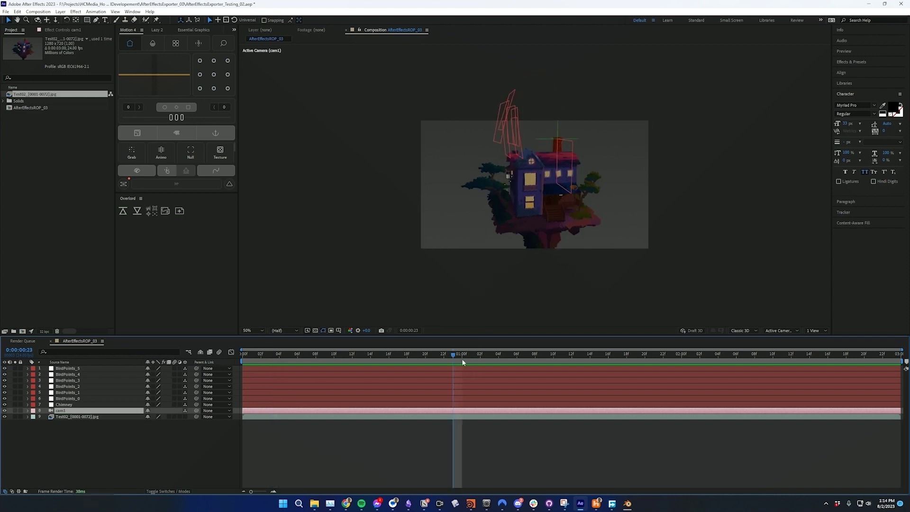
{"action": "left_click_drag", "start_coordinate": [461, 356], "coordinate": [252, 358]}
{"action": "key", "text": "Delete"}
Run AfterEffectsROP_02_test01.jsx into the Active Comp and scrub the restored cam1, Chimney and BirdPoints layers
{"action": "left_click", "coordinate": [194, 414]}
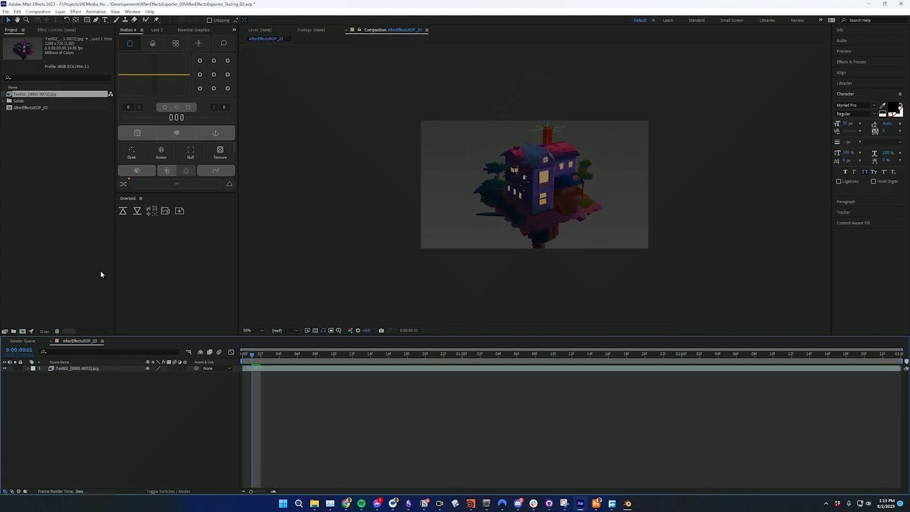
{"action": "left_click", "coordinate": [7, 12]}
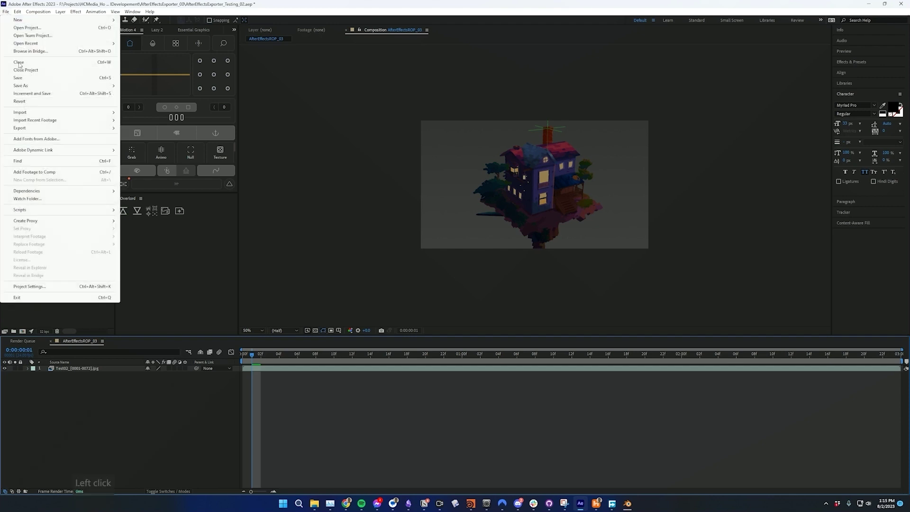
{"action": "mouse_move", "coordinate": [48, 211]}
{"action": "left_click", "coordinate": [142, 211]}
{"action": "double_click", "coordinate": [489, 110]}
{"action": "left_click", "coordinate": [454, 259]}
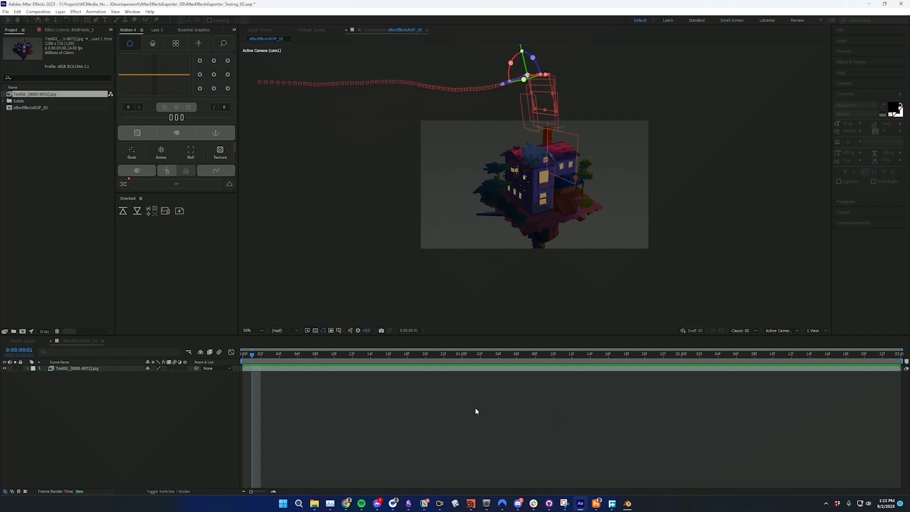
{"action": "left_click_drag", "start_coordinate": [646, 354], "coordinate": [280, 375]}
{"action": "left_click", "coordinate": [492, 452]}
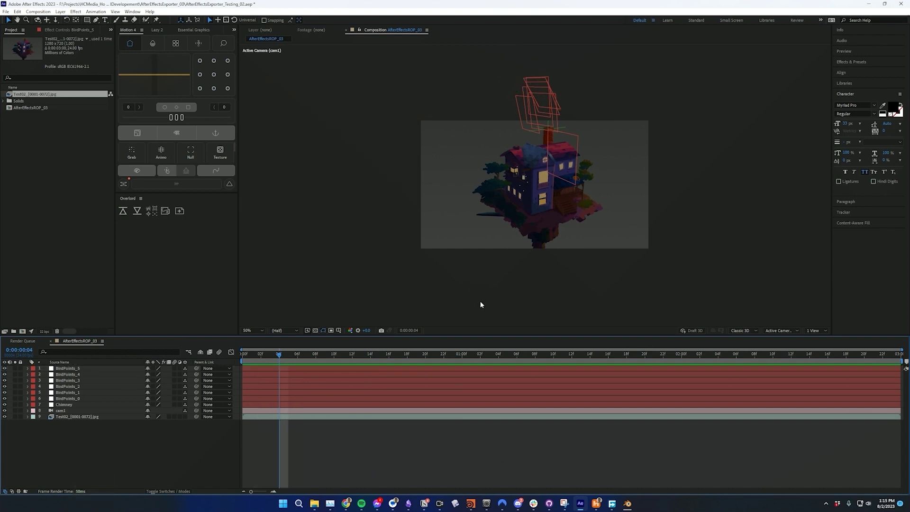
Set the comp Width to 1920 in Composition Settings, keeping the aspect ratio locked
{"action": "left_click", "coordinate": [38, 11]}
{"action": "left_click", "coordinate": [53, 28]}
{"action": "left_click", "coordinate": [306, 315]}
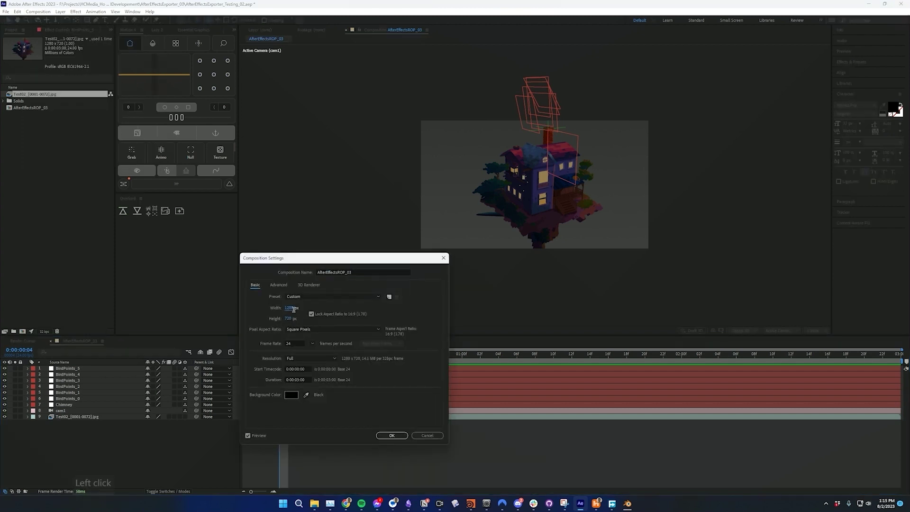
{"action": "type", "text": "1920"}
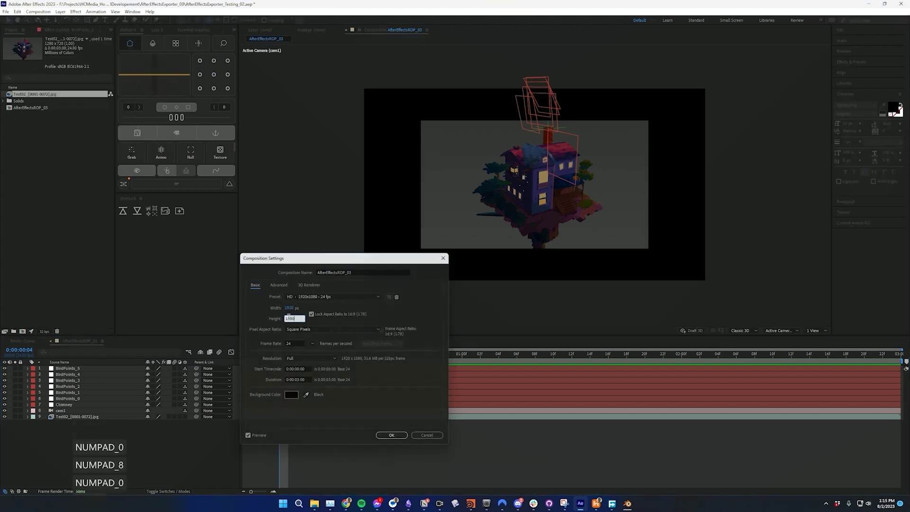
{"action": "key", "text": "Return"}
Fit the Test02 background plate layer to the comp and check its alignment with the camera
{"action": "right_click", "coordinate": [74, 417]}
{"action": "mouse_move", "coordinate": [105, 231]}
{"action": "left_click", "coordinate": [192, 330]}
{"action": "left_click_drag", "start_coordinate": [279, 355], "coordinate": [425, 386]}
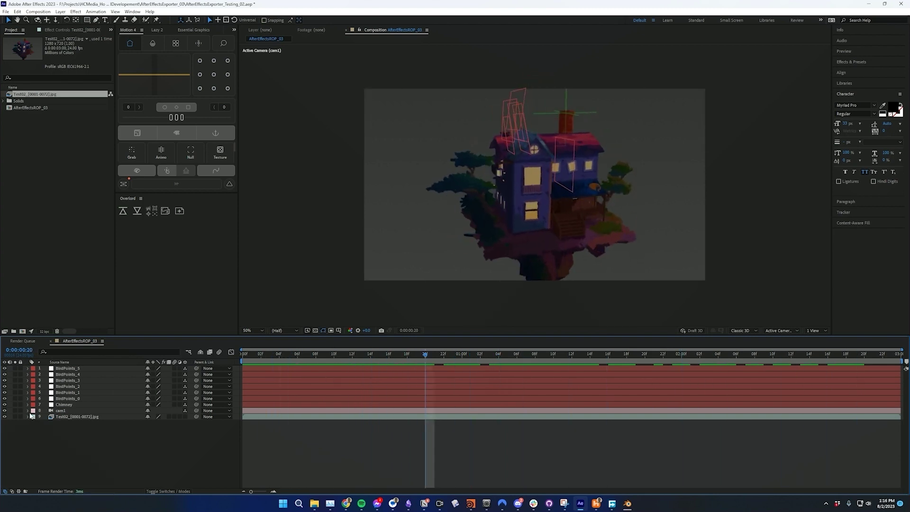
Under cam1's Camera Options, add the Zoom expression cameraOption.zoom*(1920/1280) and scrub to check framing
{"action": "left_click", "coordinate": [27, 410]}
{"action": "left_click", "coordinate": [33, 417]}
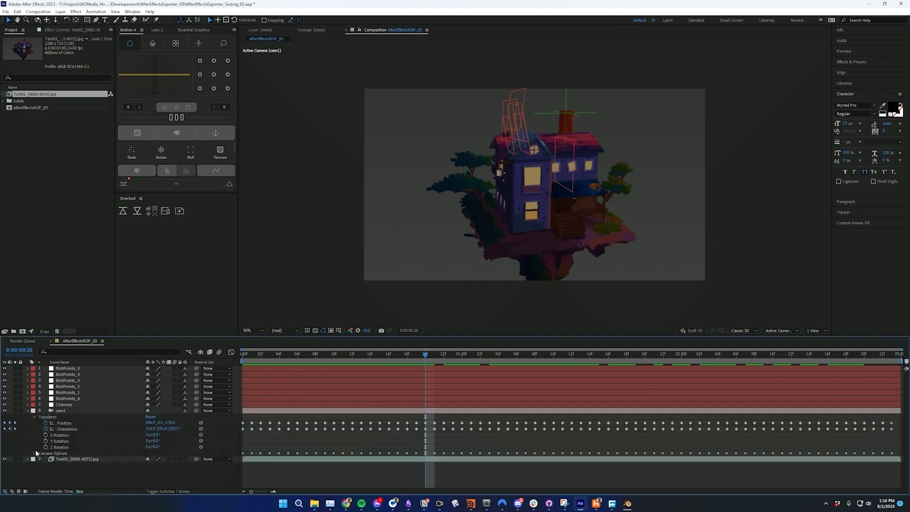
{"action": "left_click", "coordinate": [35, 453]}
{"action": "left_click", "coordinate": [37, 375]}
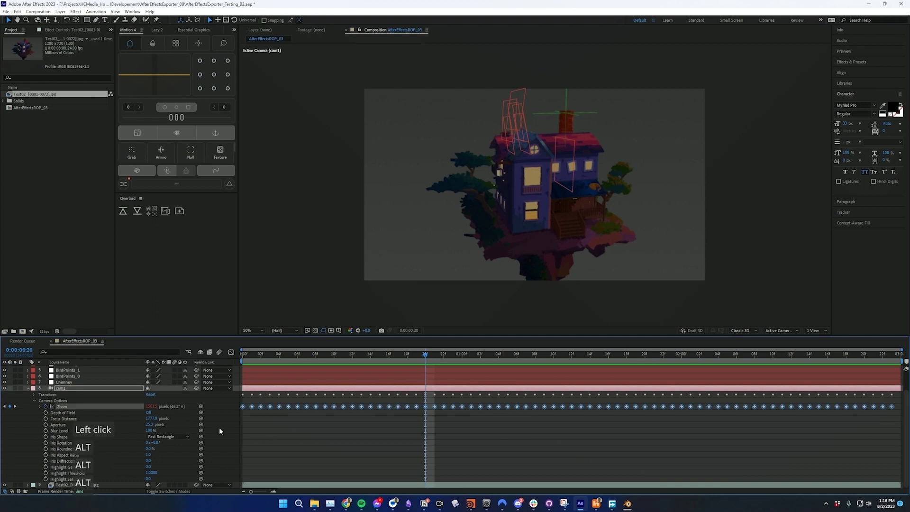
{"action": "left_click", "coordinate": [46, 406], "text": "alt"}
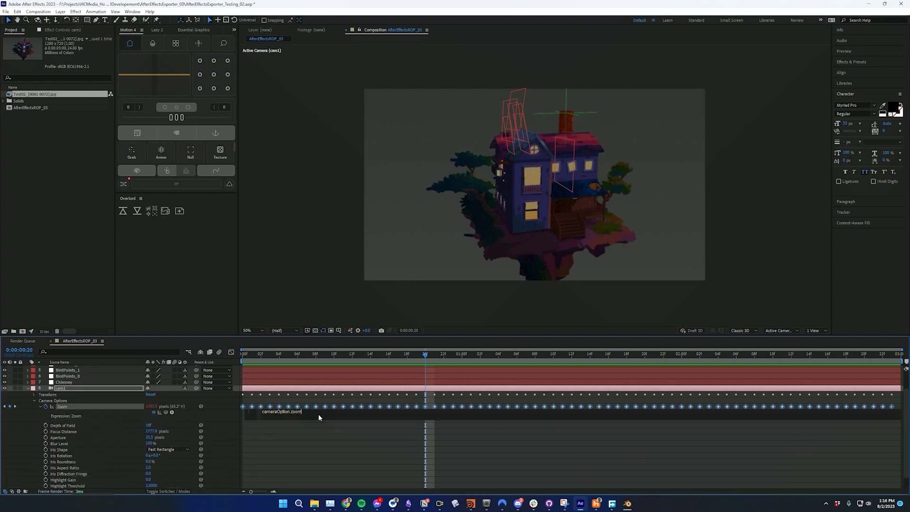
{"action": "type", "text": "*()"}
{"action": "type", "text": "18"}
{"action": "key", "text": "BackSpace"}
{"action": "type", "text": "2"}
{"action": "type", "text": "80"}
{"action": "left_click", "coordinate": [332, 371]}
{"action": "left_click_drag", "start_coordinate": [407, 356], "coordinate": [326, 354]}
Back in Houdini, create and position a new After Effects Export node in /out, then return to /obj
{"action": "key", "text": "alt+Tab"}
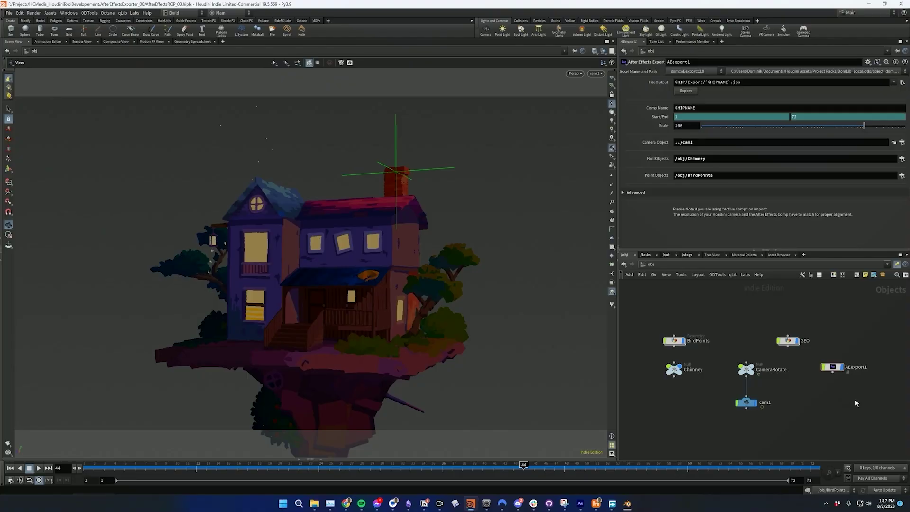
{"action": "left_click_drag", "start_coordinate": [896, 405], "coordinate": [814, 354]}
{"action": "left_click", "coordinate": [666, 255]}
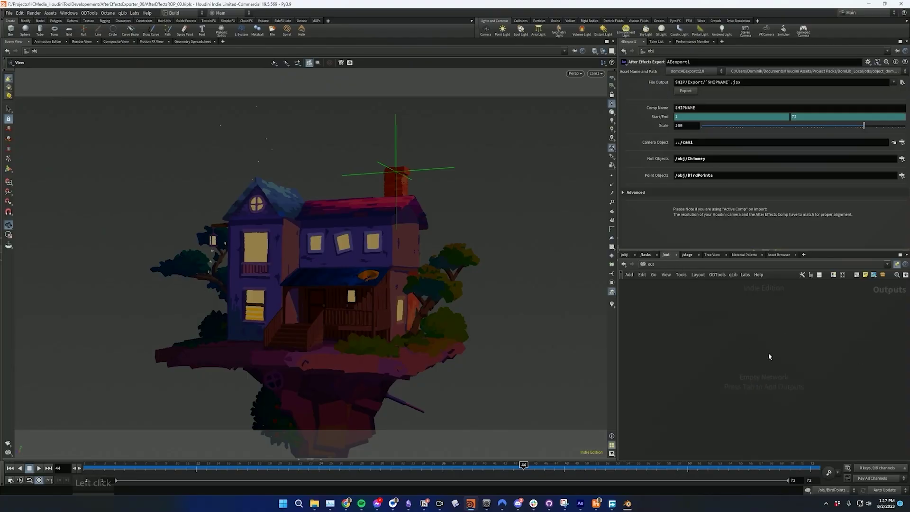
{"action": "key", "text": "Tab"}
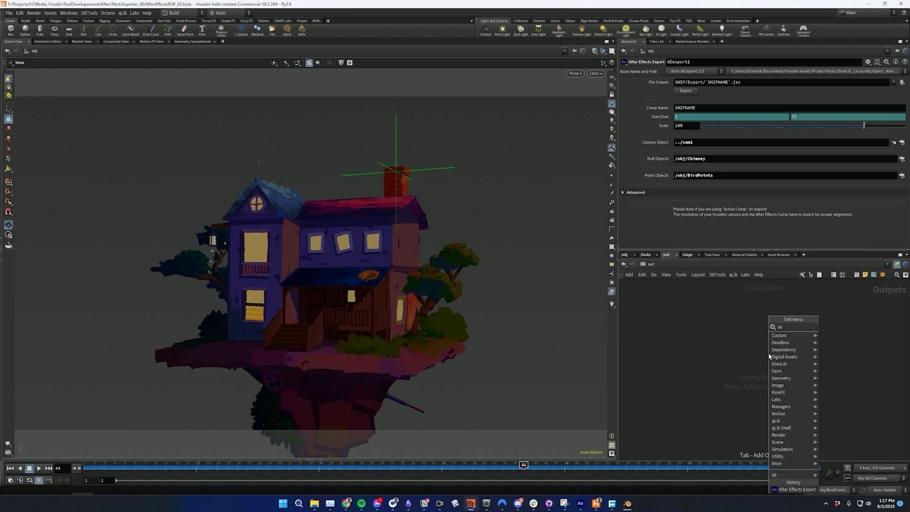
{"action": "left_click", "coordinate": [845, 341]}
{"action": "left_click", "coordinate": [769, 354]}
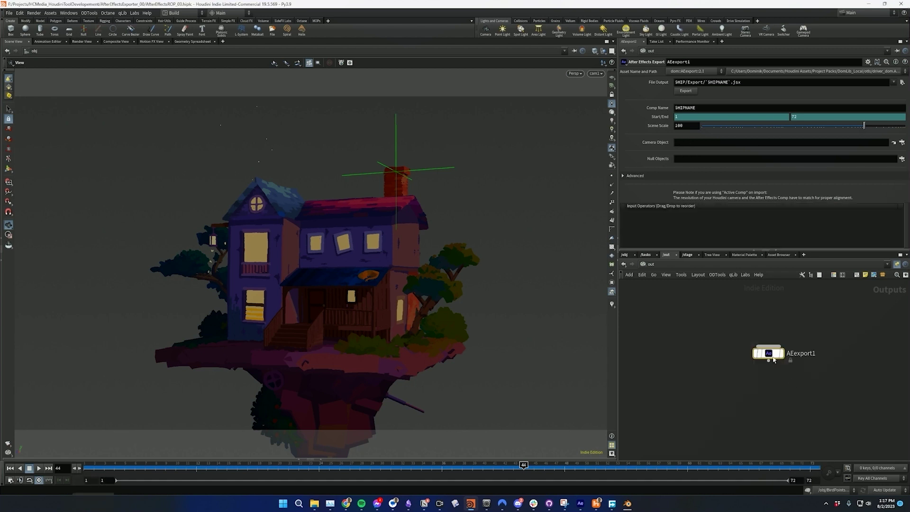
{"action": "left_click_drag", "start_coordinate": [769, 355], "coordinate": [736, 351]}
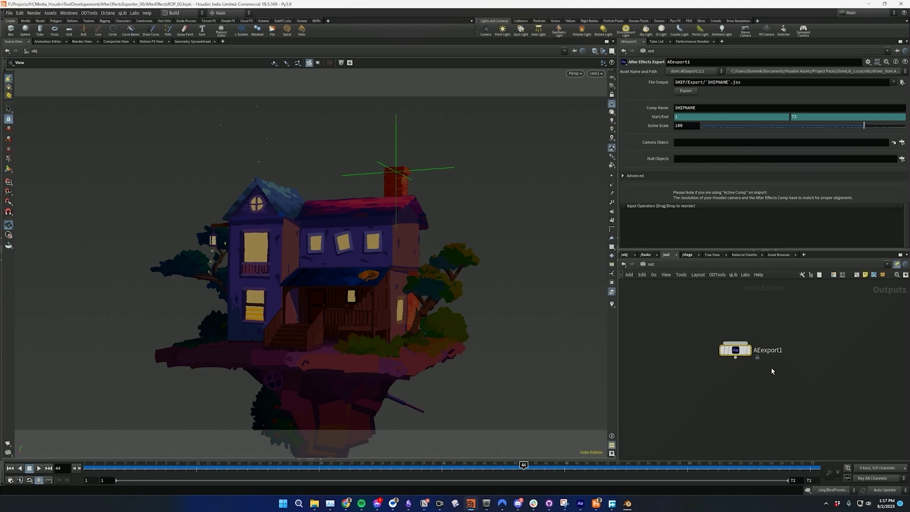
{"action": "key", "text": "1"}
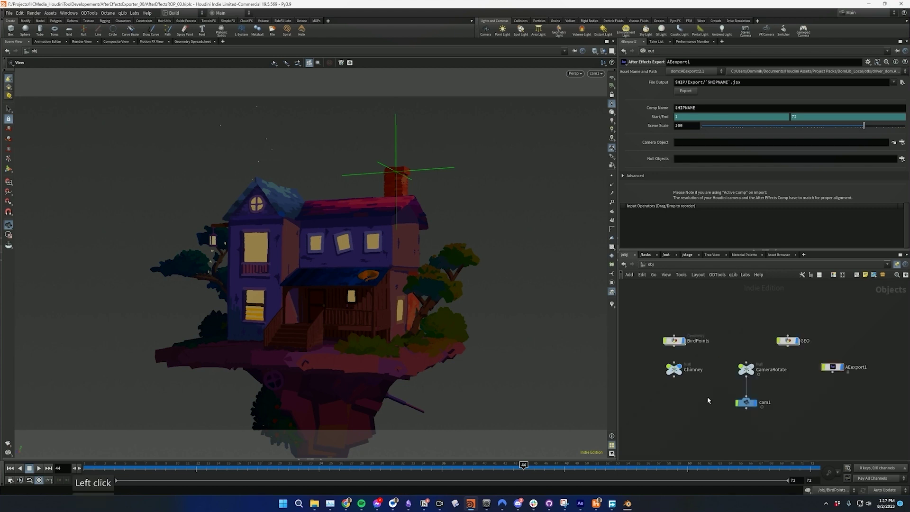